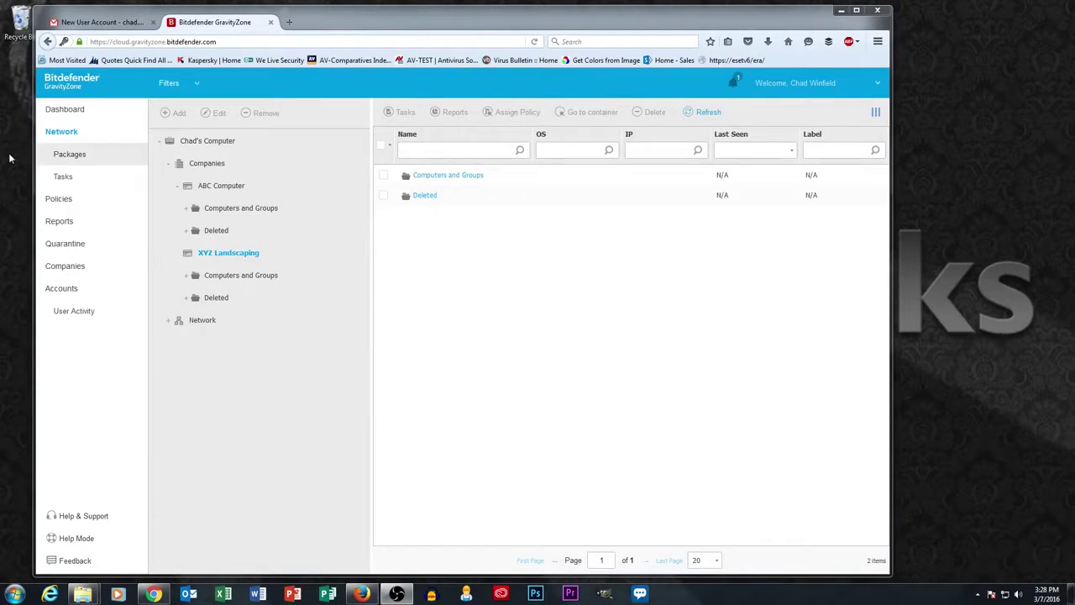
Step: Expand the XYZ Landscaping and ABC Computer company groups in the inventory, then go to Packages
left_click(60, 267)
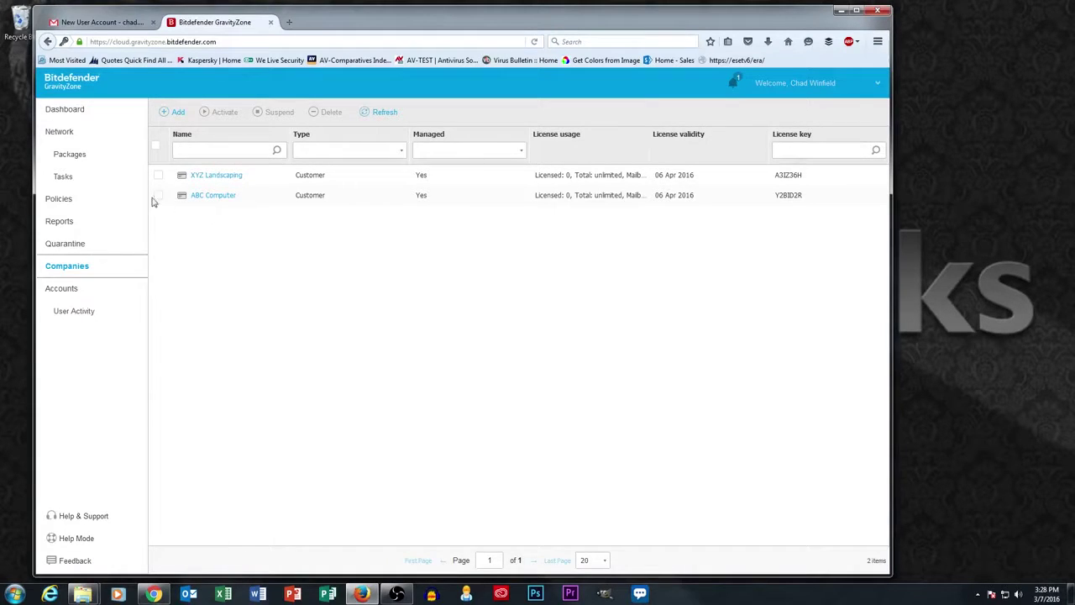
left_click(61, 139)
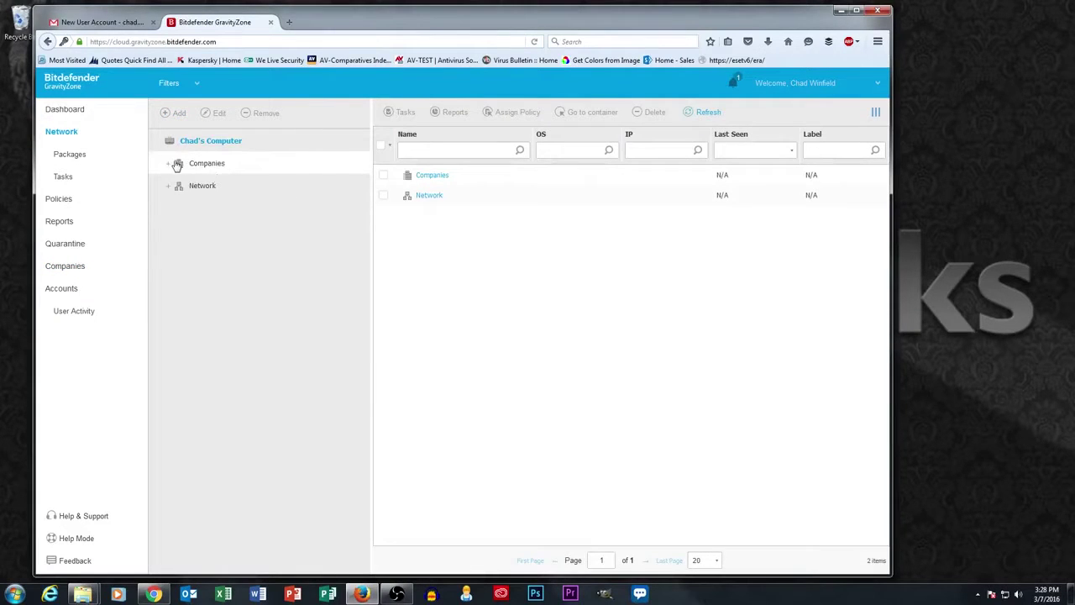
left_click(168, 166)
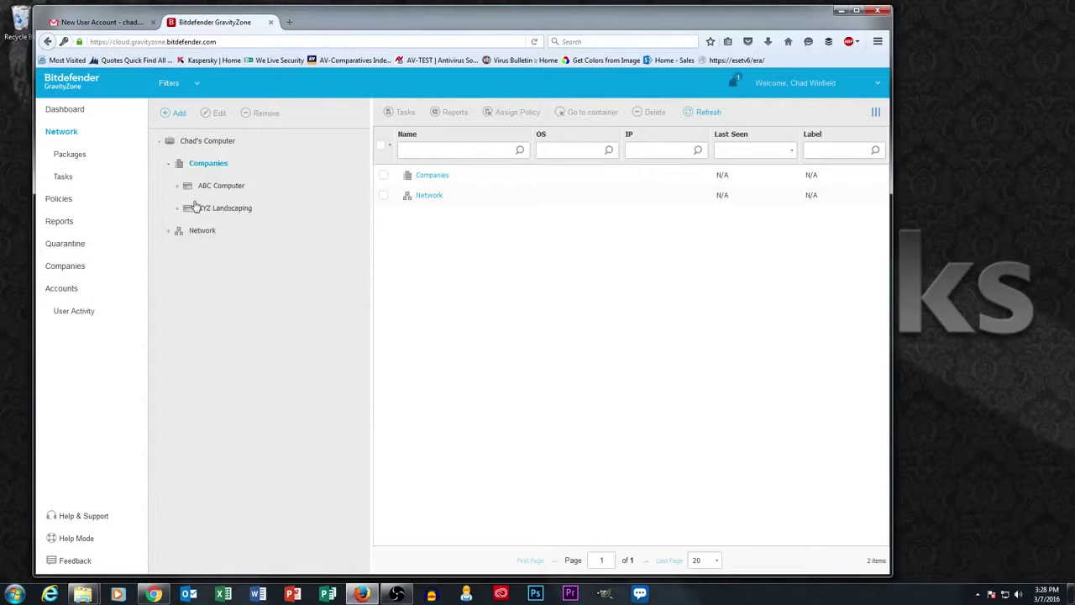
left_click(178, 210)
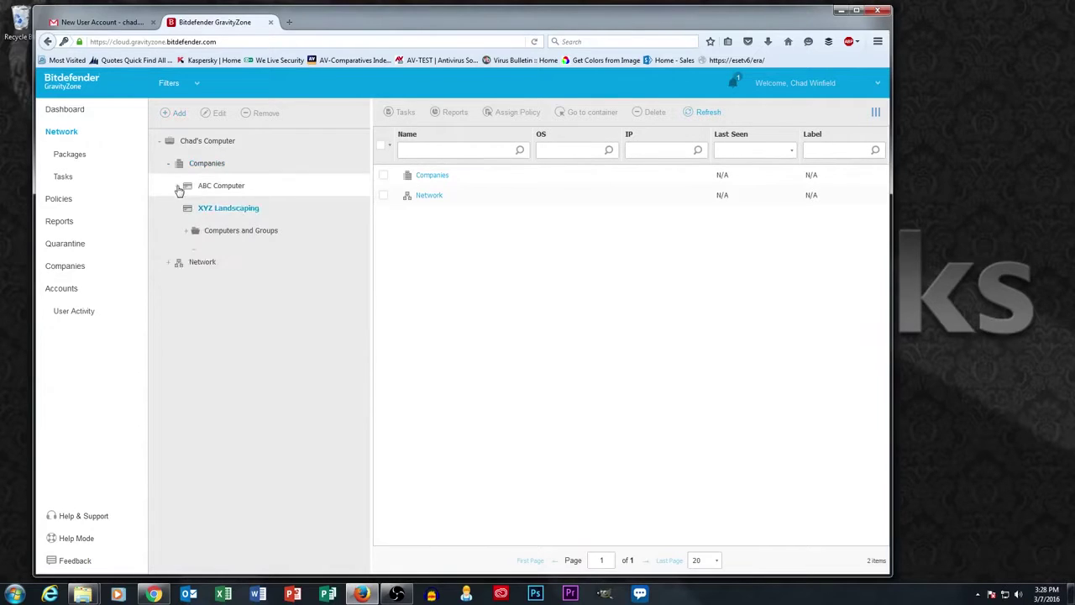
left_click(227, 187)
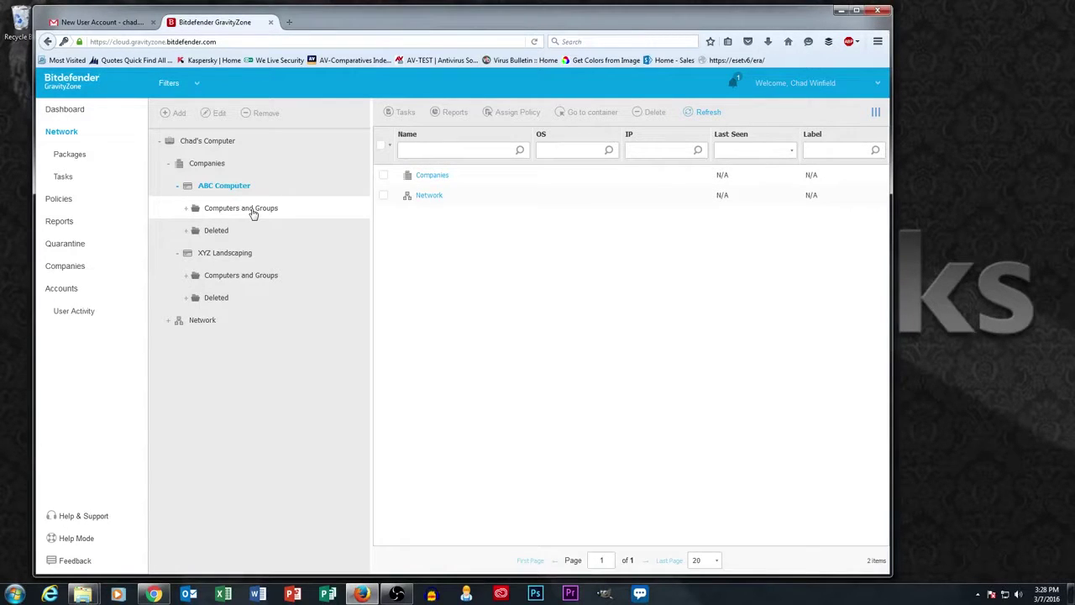
left_click(66, 159)
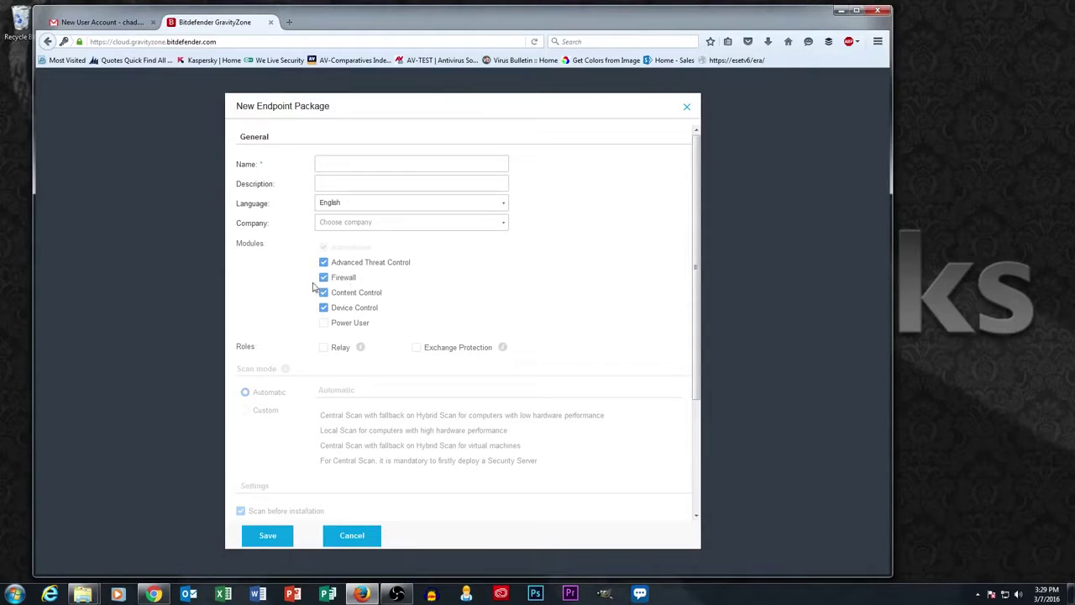
Step: Enter 'Test Package' as the package name and choose XYZ Landscaping as its company
left_click(368, 159)
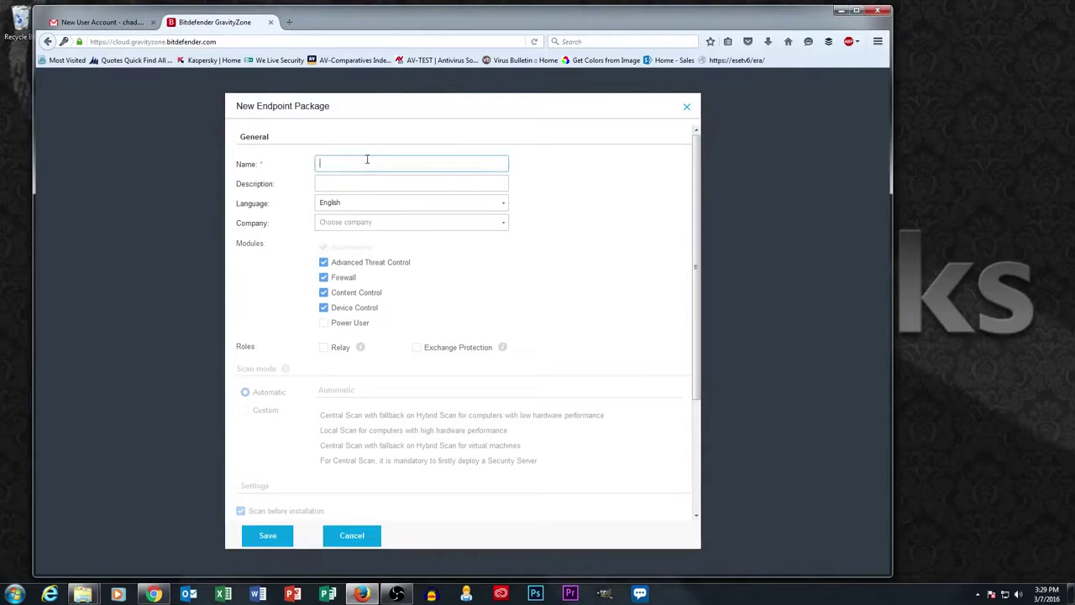
type("Test Package")
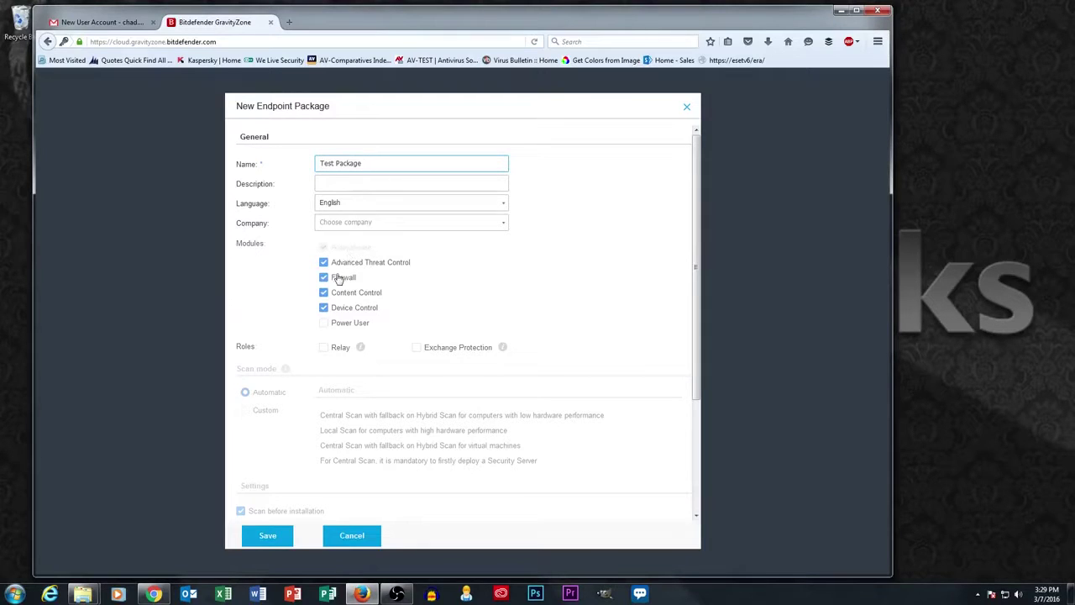
left_click(475, 232)
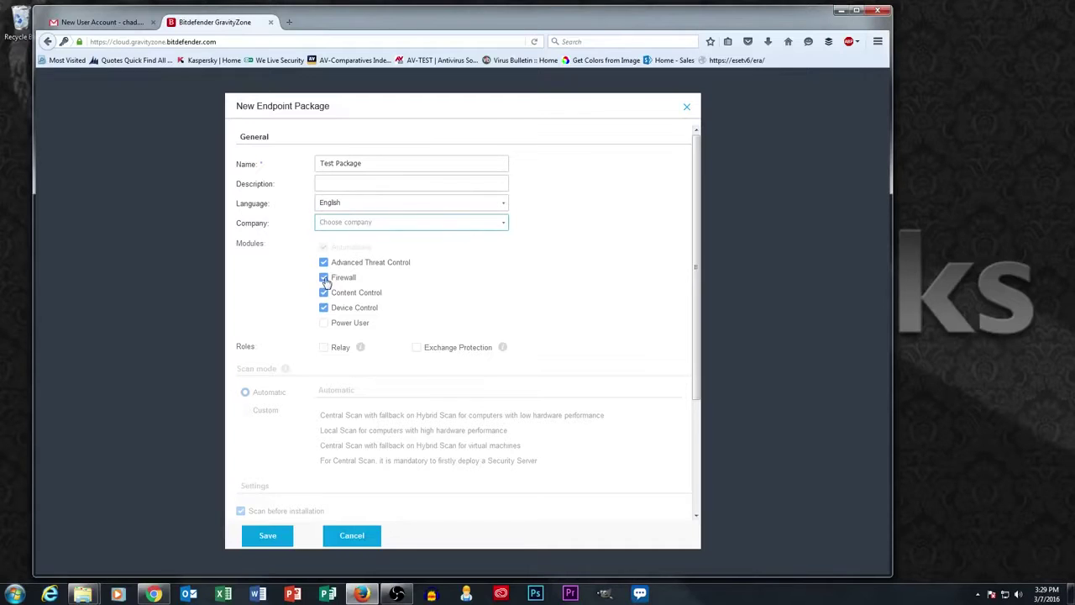
left_click(504, 225)
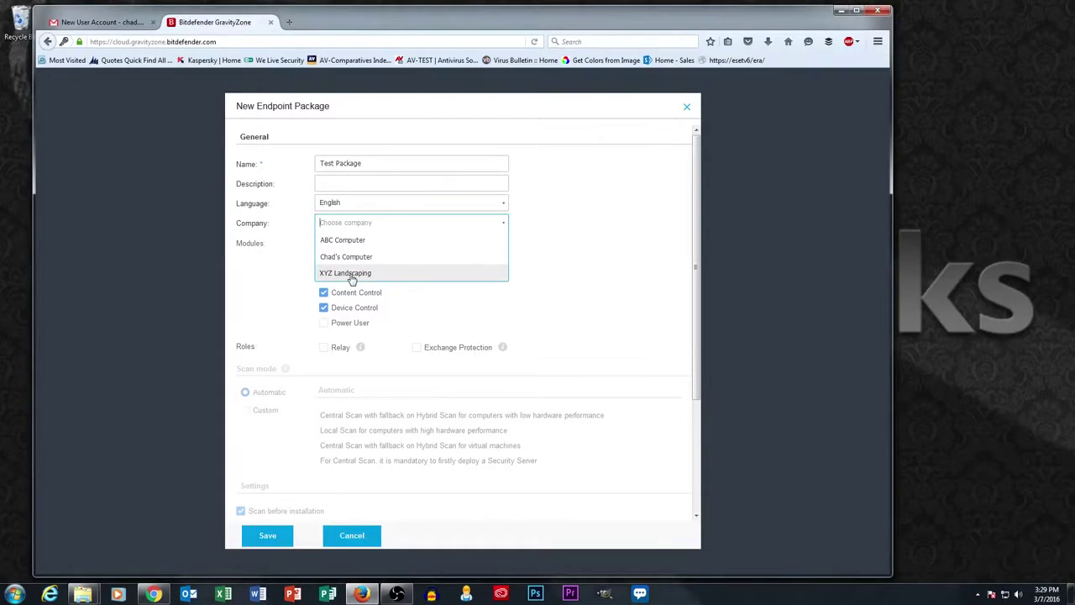
left_click(352, 277)
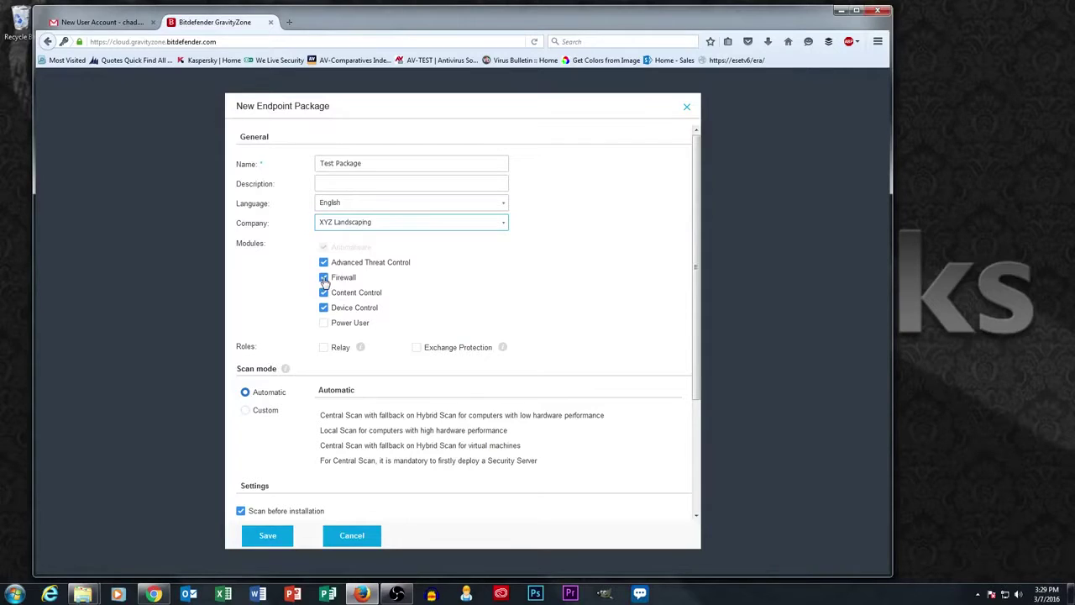
Step: Uncheck Firewall and Device Control, keeping Antimalware, Advanced Threat Control and Content Control
left_click(324, 280)
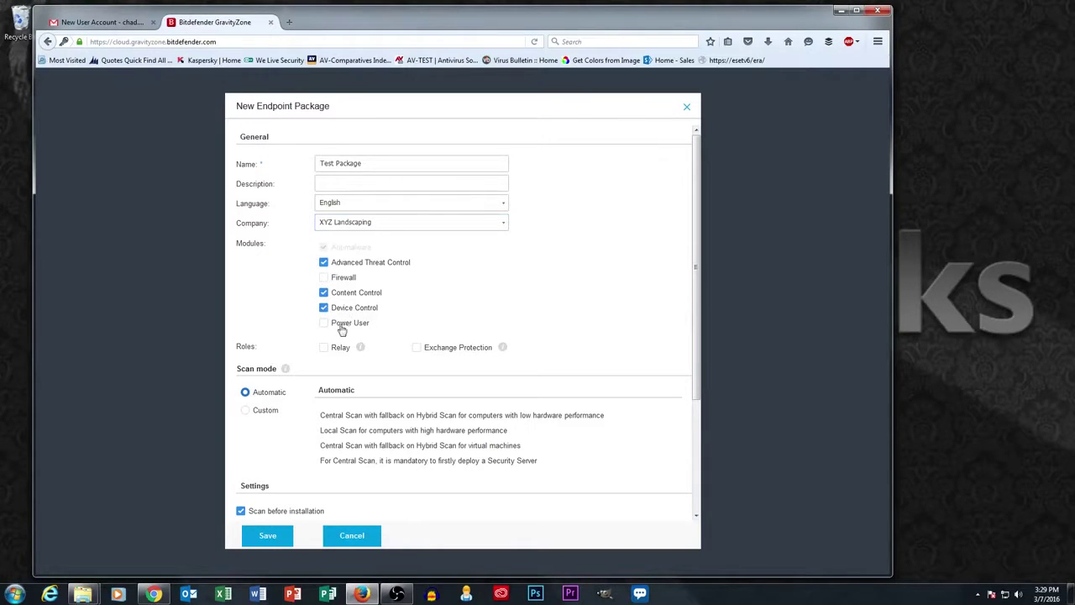
left_click(325, 308)
Step: Rename the package to 'Test Package wo/ Relay' and save it
left_click(390, 166)
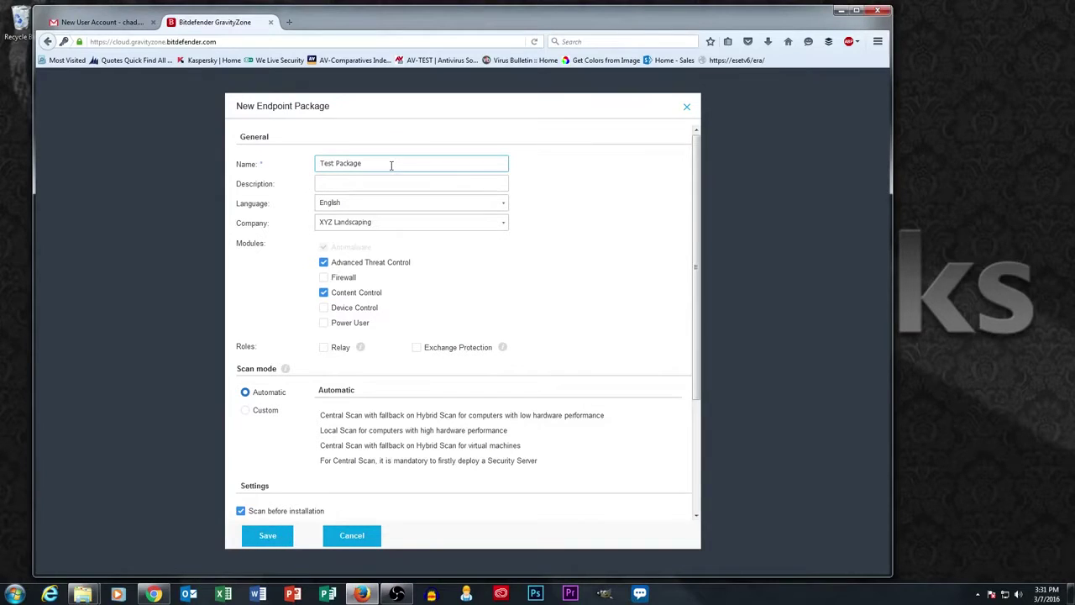
type("wo/ Relay")
left_click(266, 536)
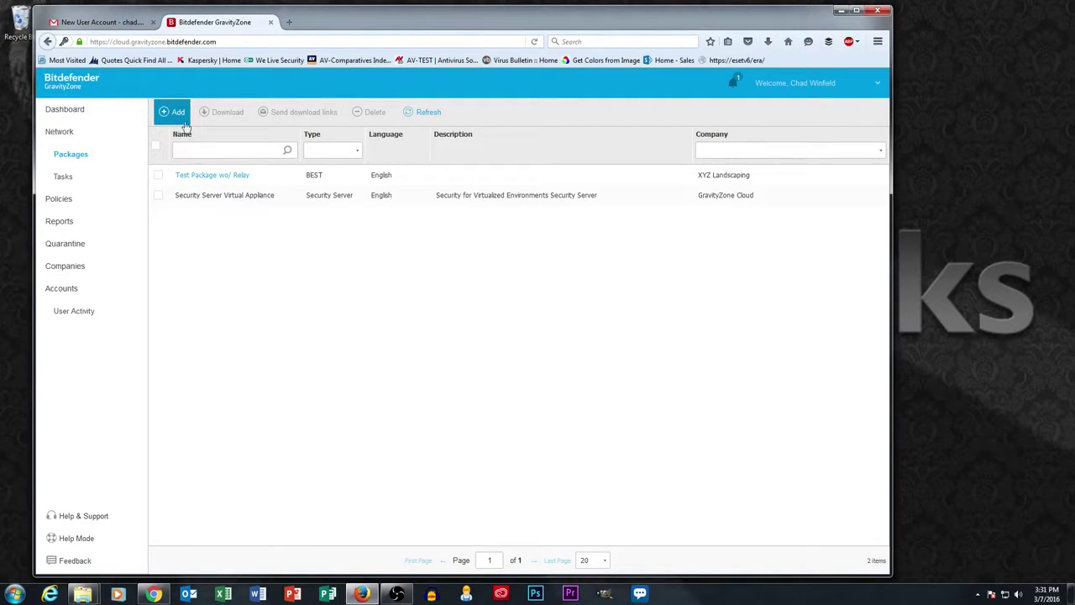
Step: Add another package named 'Test Package w/ Relay' for the XYZ Landscaping company
left_click(170, 112)
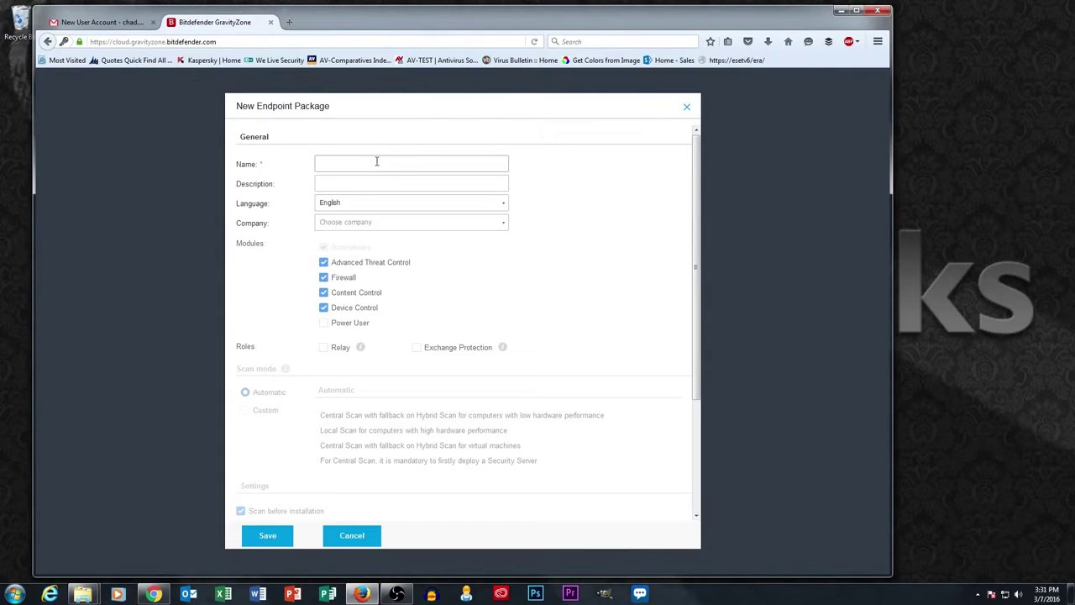
left_click(377, 161)
type("Test PC")
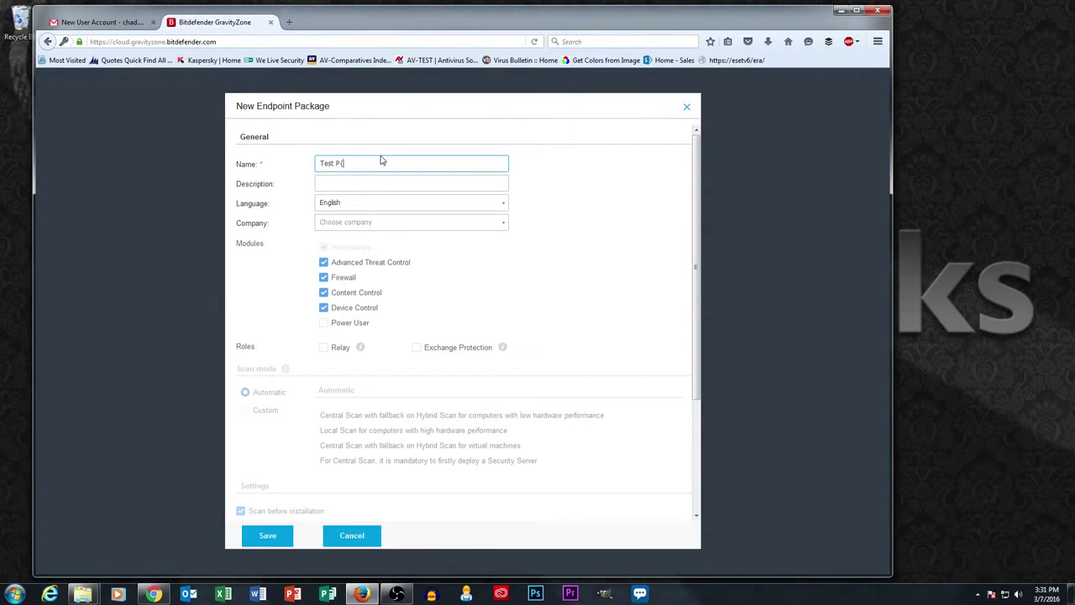
type("ackage w/ Relay")
key("Tab")
key("Tab")
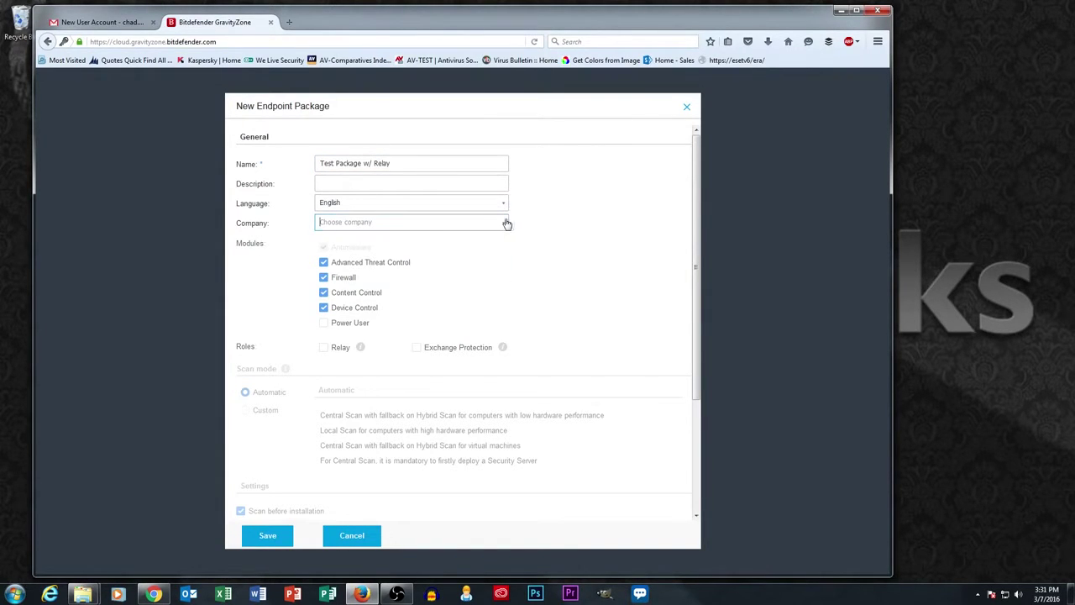
left_click(504, 221)
left_click(325, 275)
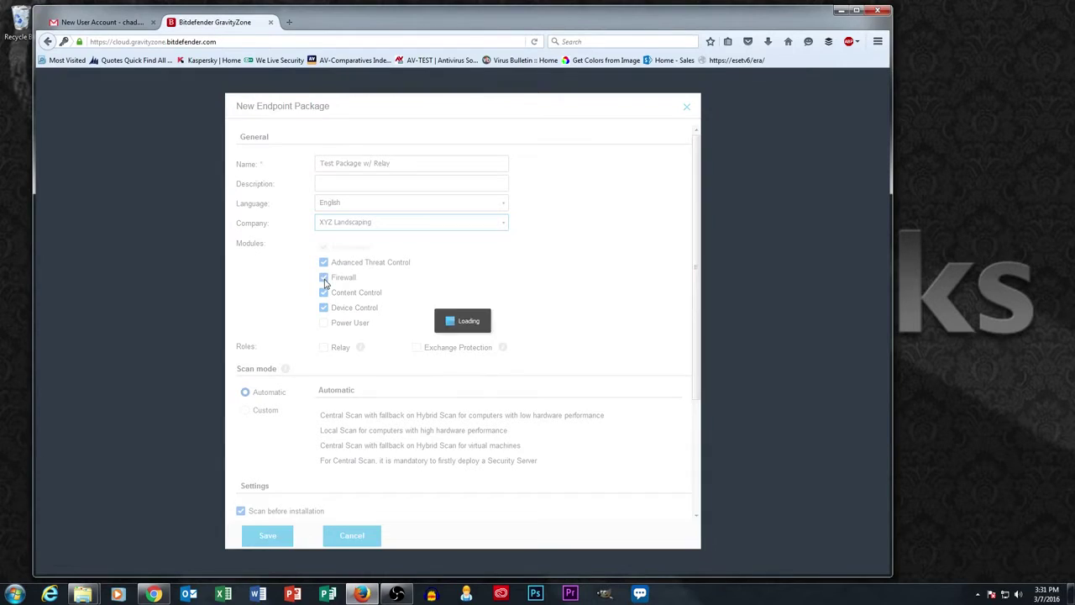
Step: Exclude the Firewall and Device Control modules and enable the Relay role
left_click(324, 278)
left_click(325, 308)
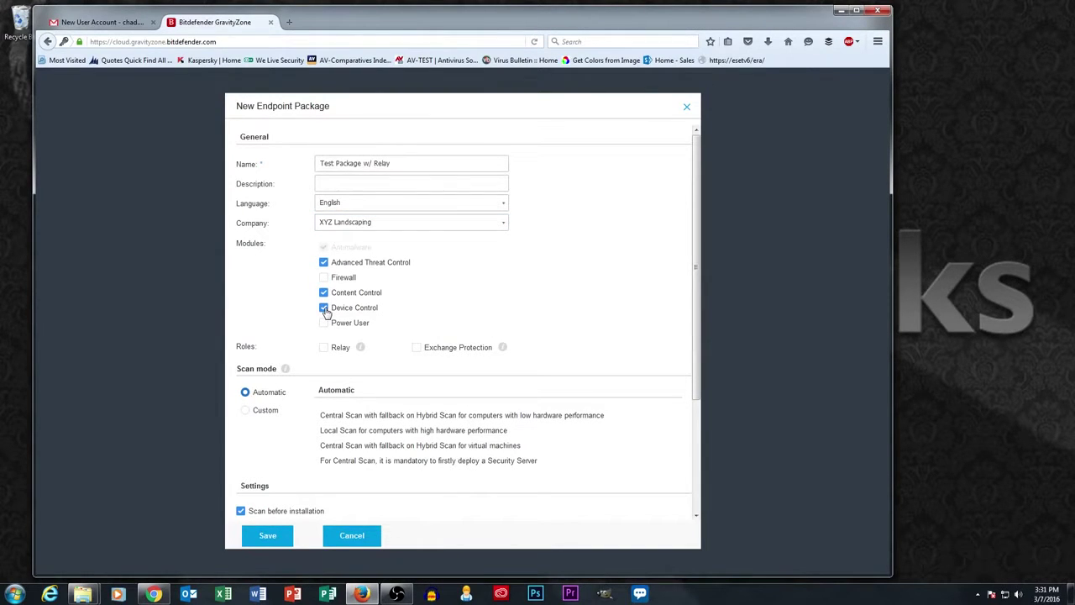
left_click(324, 351)
scroll(348, 383, "down", 1)
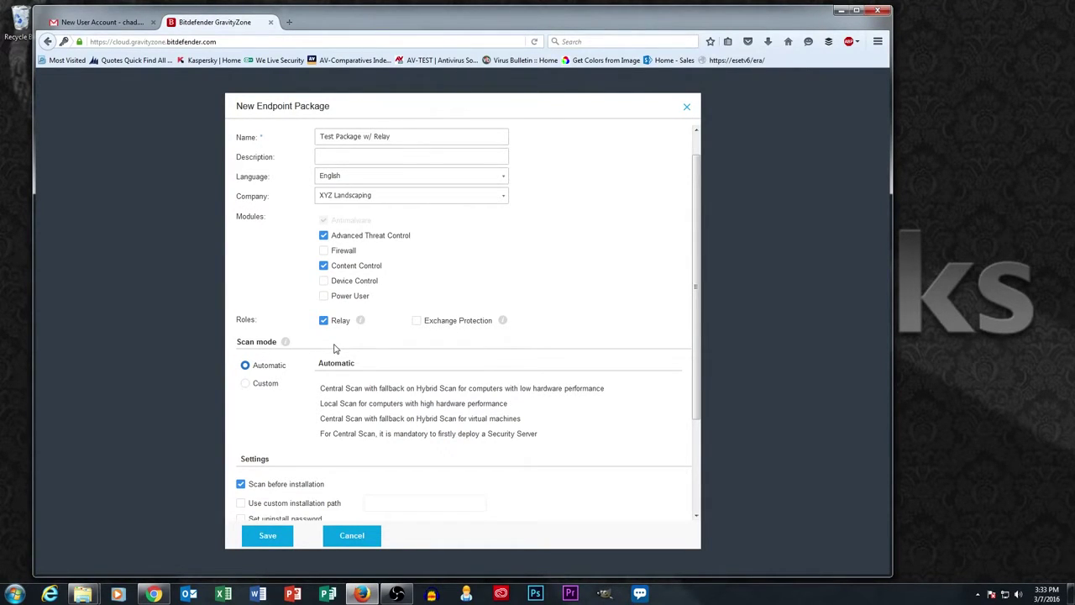
Step: Save 'Test Package w/ Relay', bringing the Packages list to three items
left_click(268, 539)
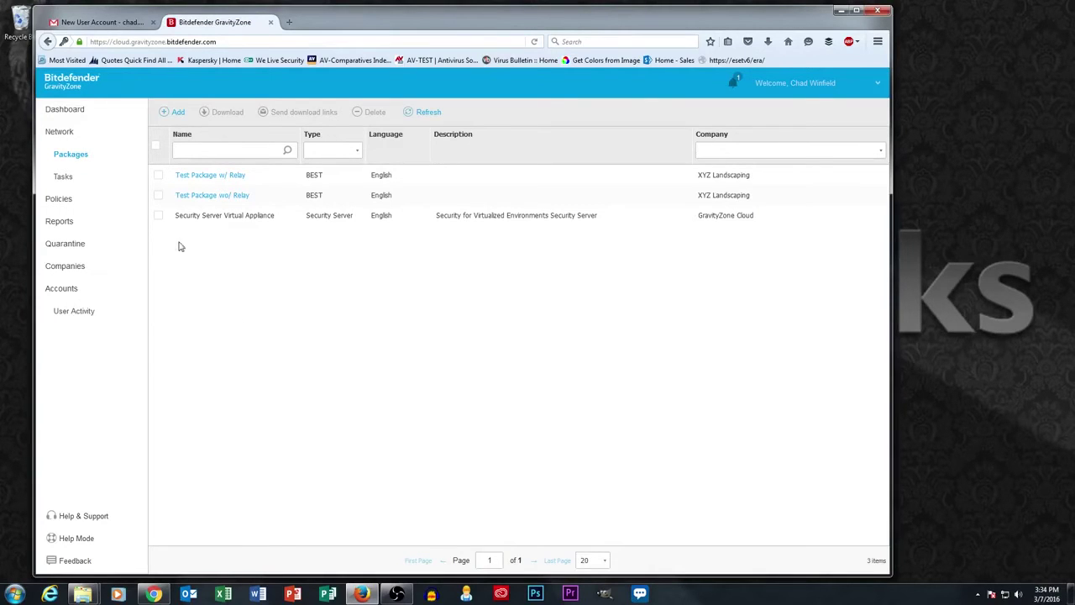
Step: Download the Windows 64-bit kit of Test Package w/ Relay, saving epskit_x64.zip to disk
left_click(159, 176)
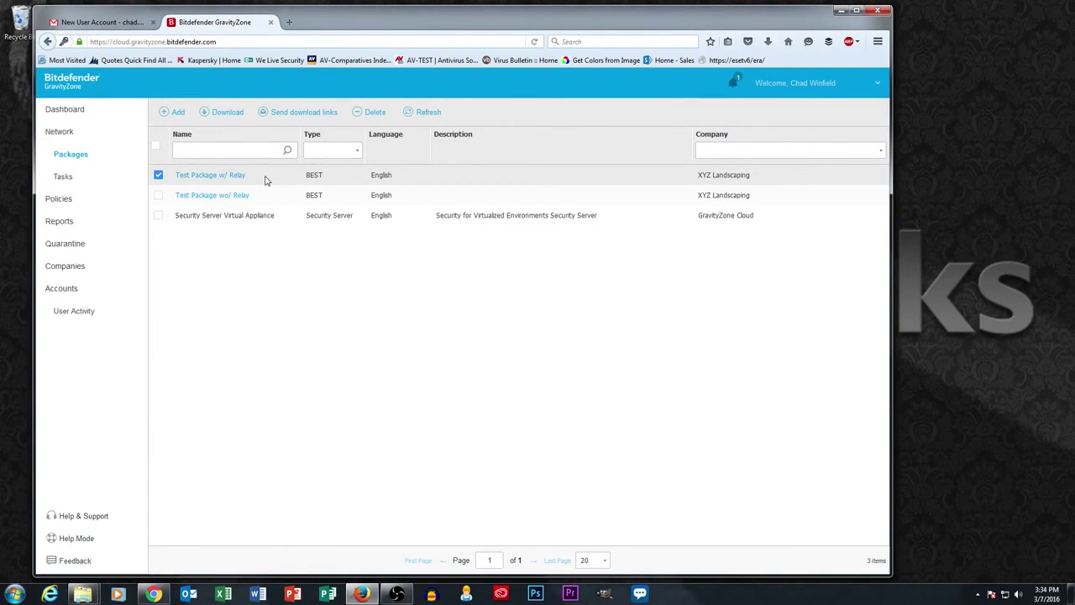
left_click(225, 116)
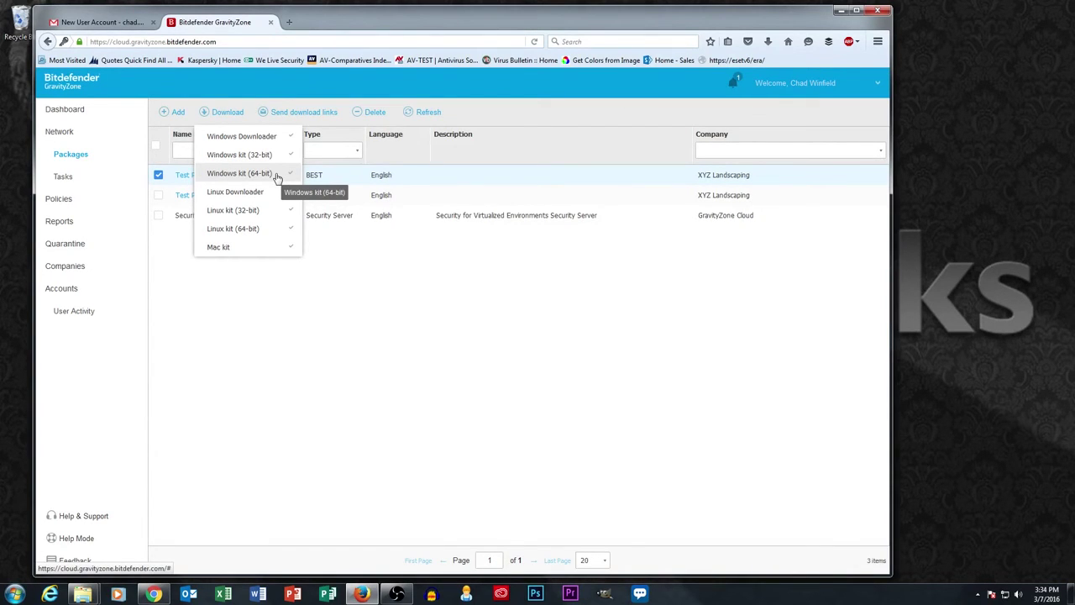
left_click(254, 175)
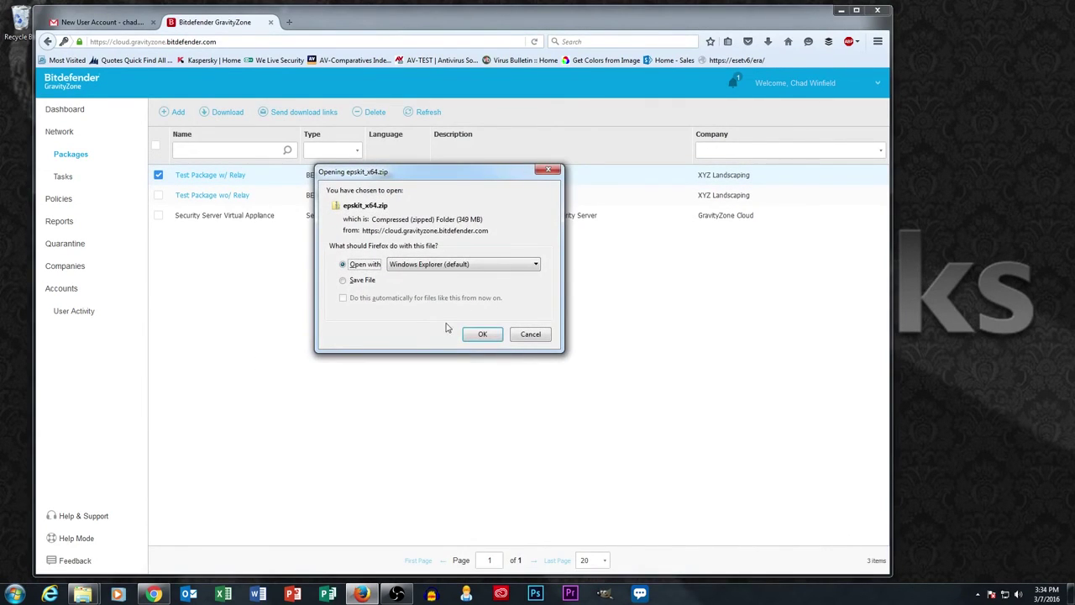
left_click(343, 280)
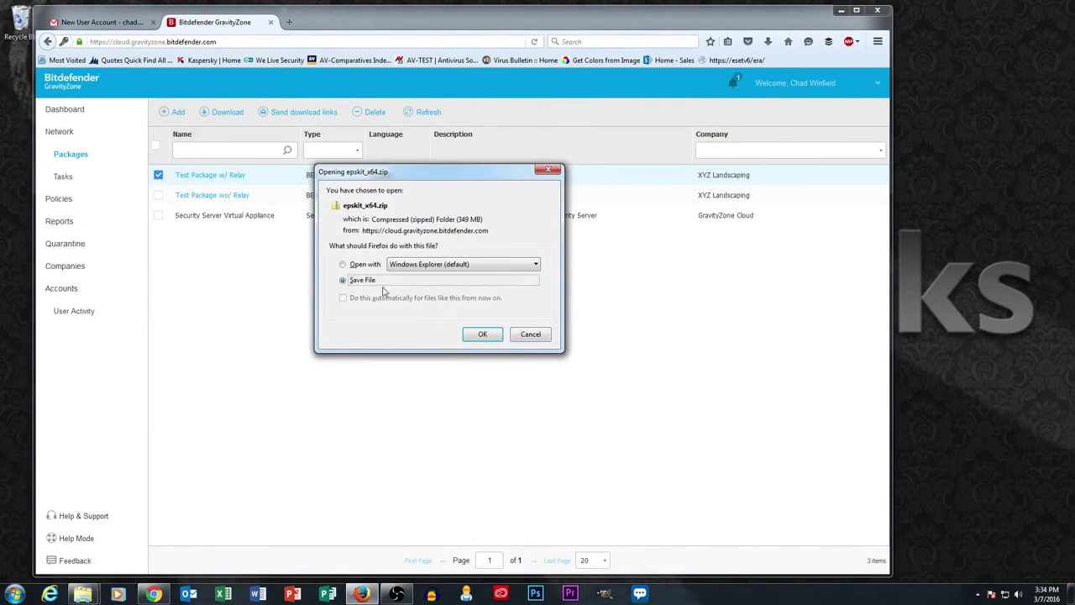
left_click(480, 336)
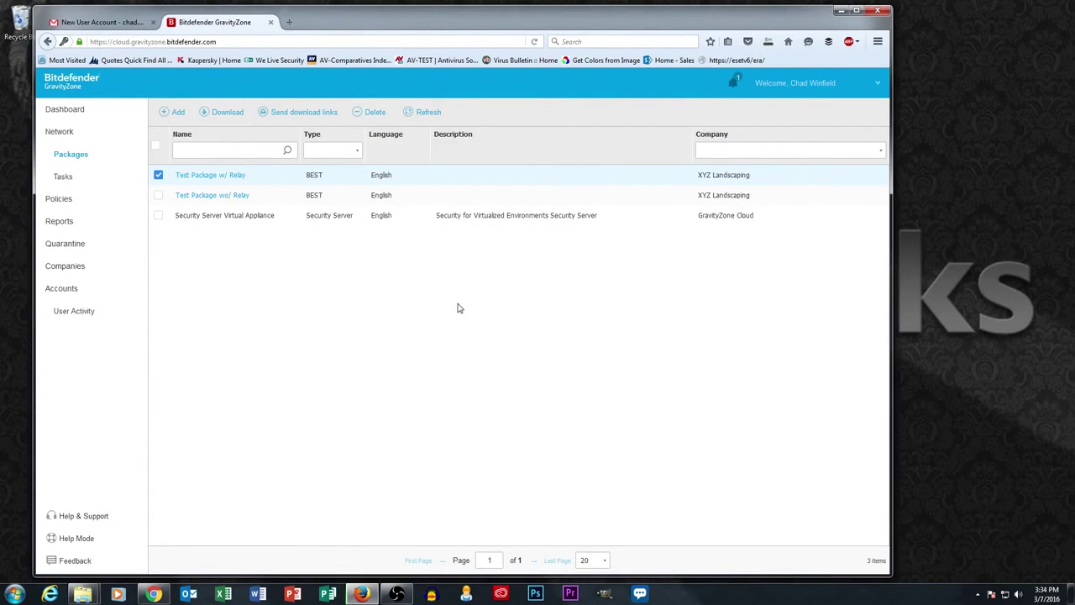